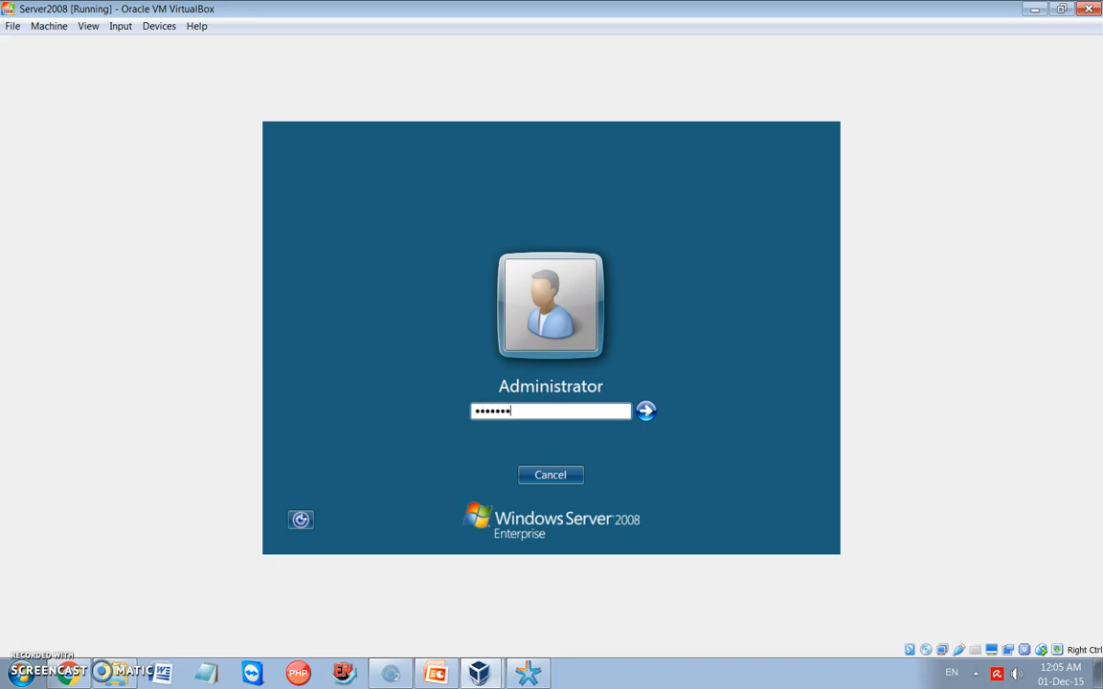
- Log on with the Administrator account password and close the Initial Configuration Tasks and Server Manager windows
key("Return")
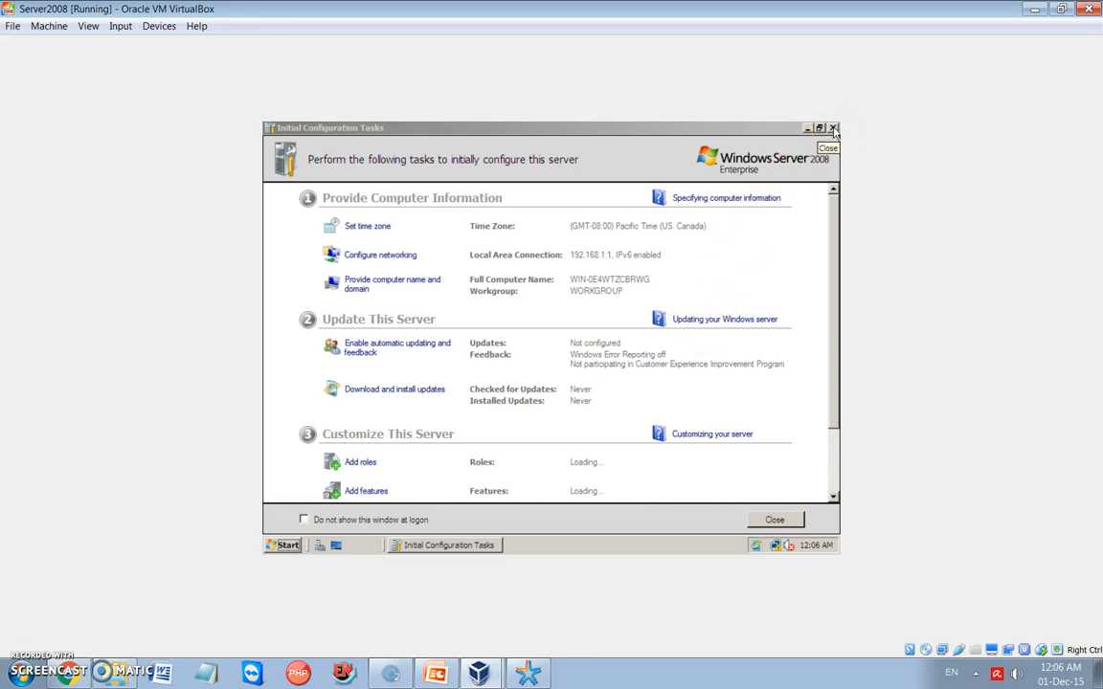
left_click(833, 128)
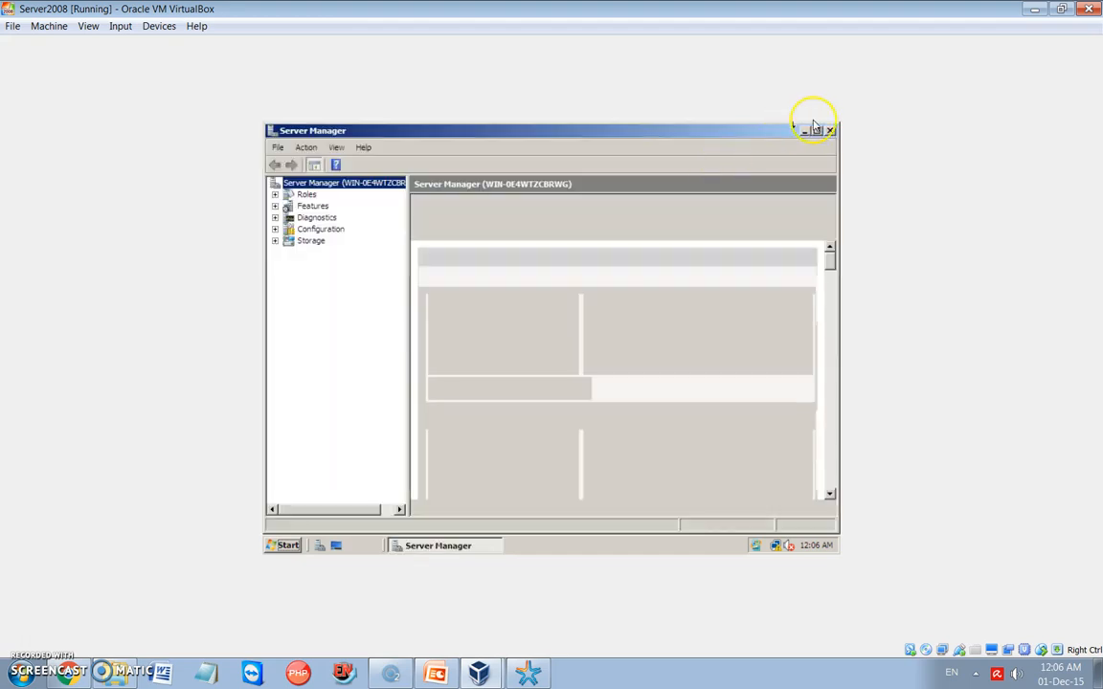
left_click(831, 131)
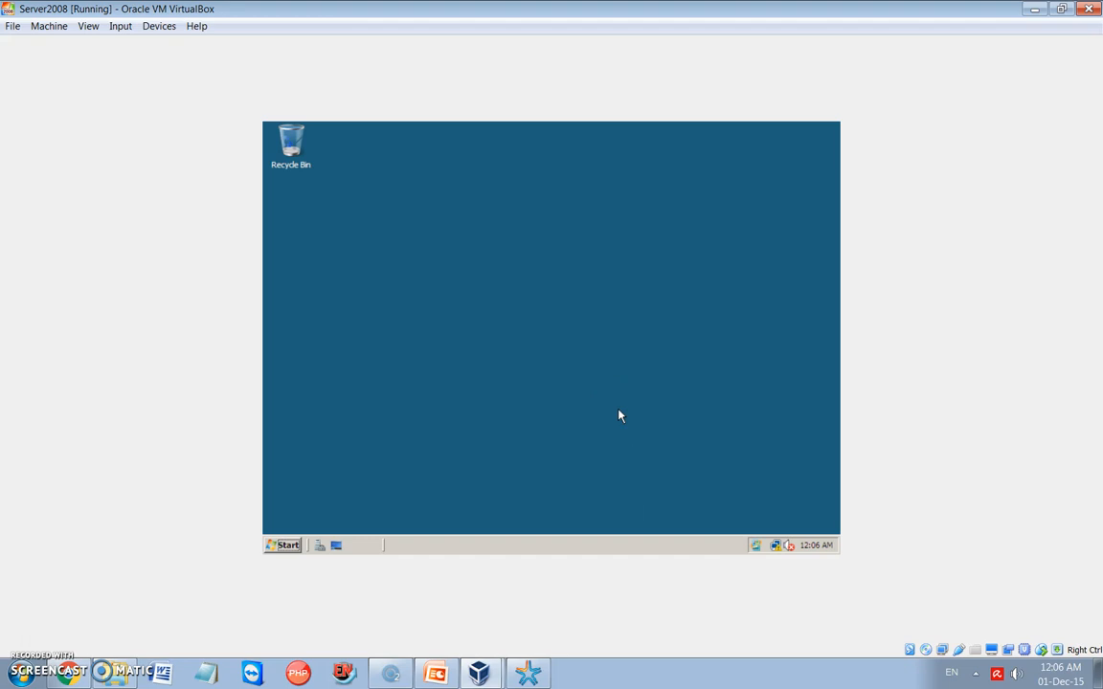
- Open the server's network connections list through the Network and Sharing Center
right_click(777, 546)
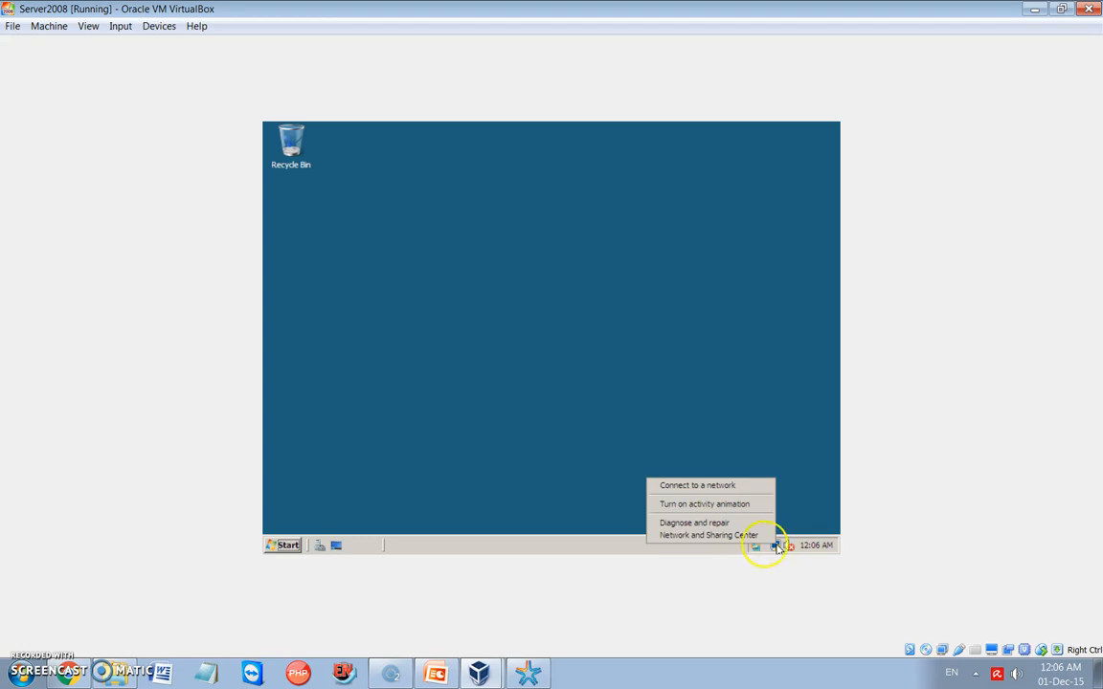
left_click(685, 536)
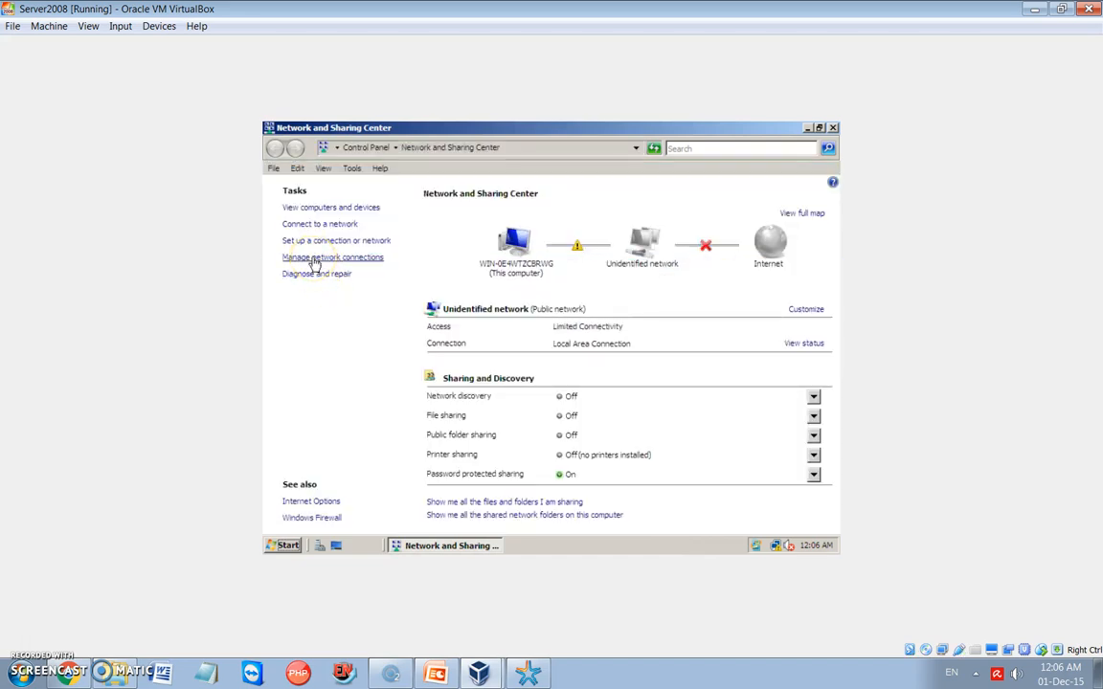
left_click(325, 261)
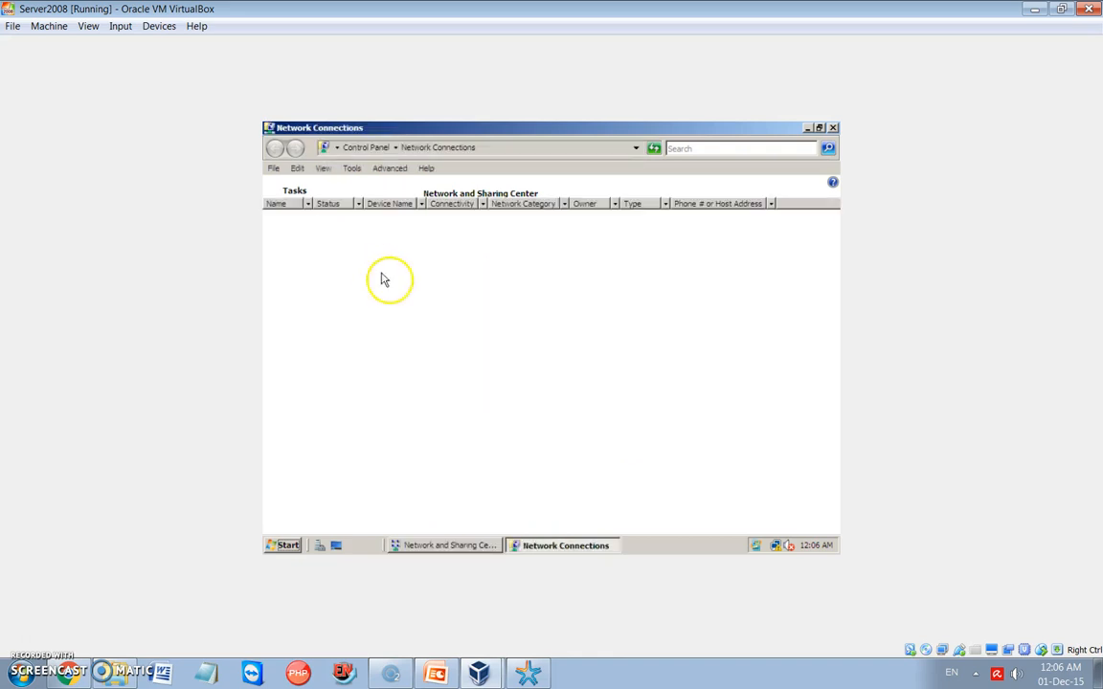
- Open the Internet Protocol Version 4 (TCP/IPv4) properties of the Local Area Connection
left_click(350, 265)
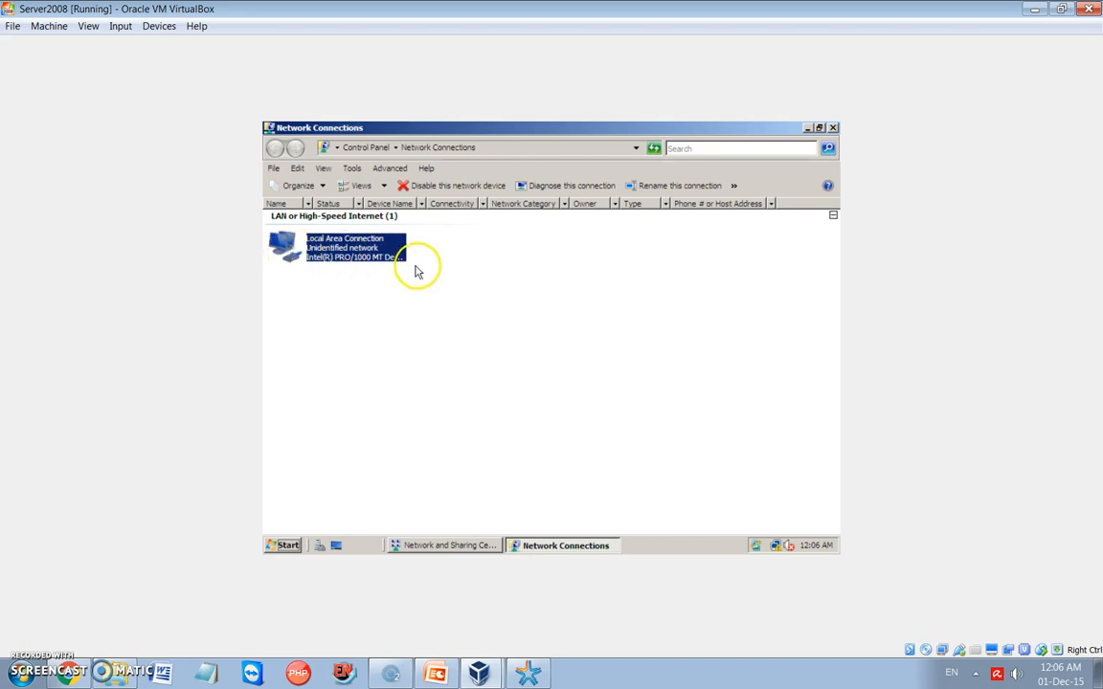
right_click(355, 256)
left_click(398, 369)
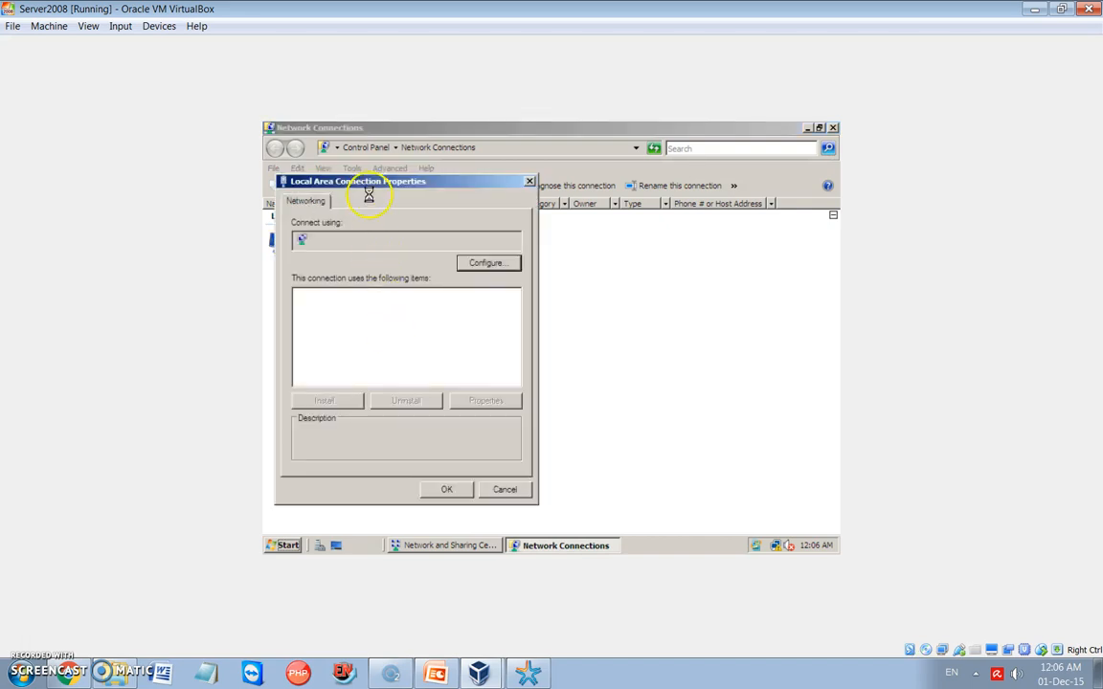
left_click_drag(354, 185, 470, 197)
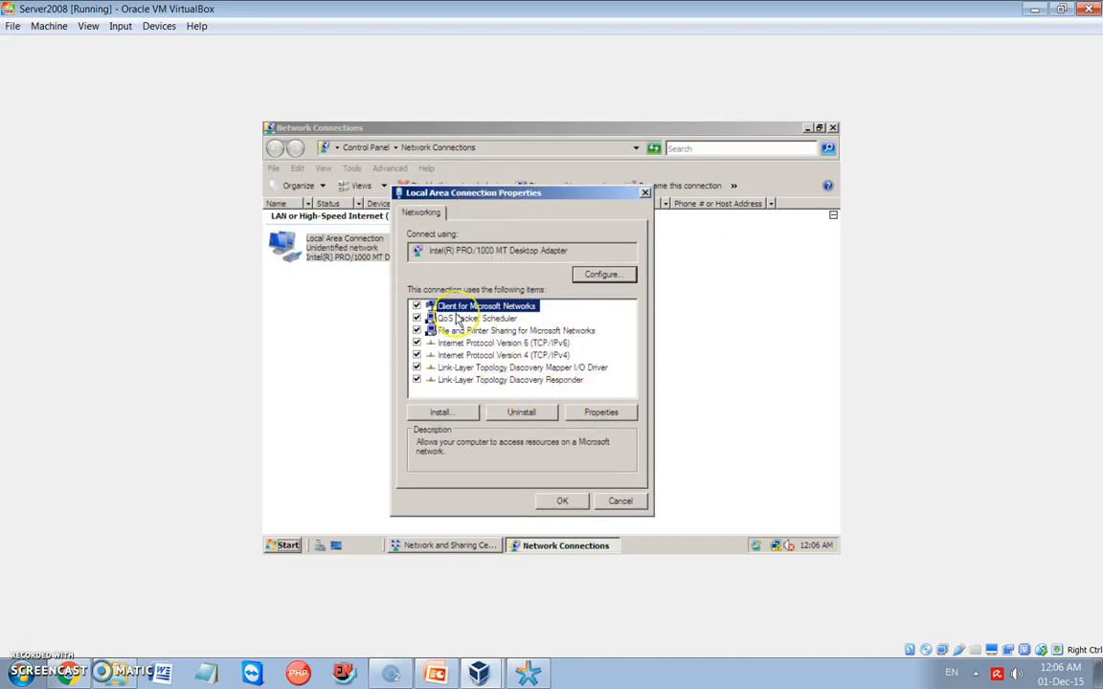
left_click(541, 356)
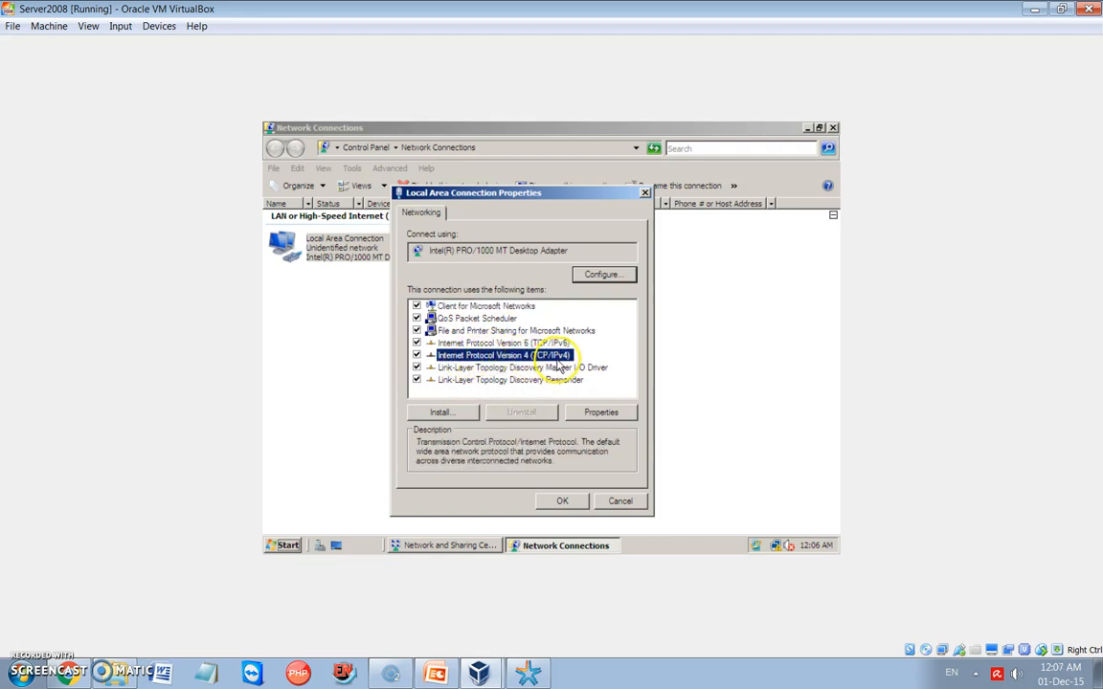
left_click(594, 410)
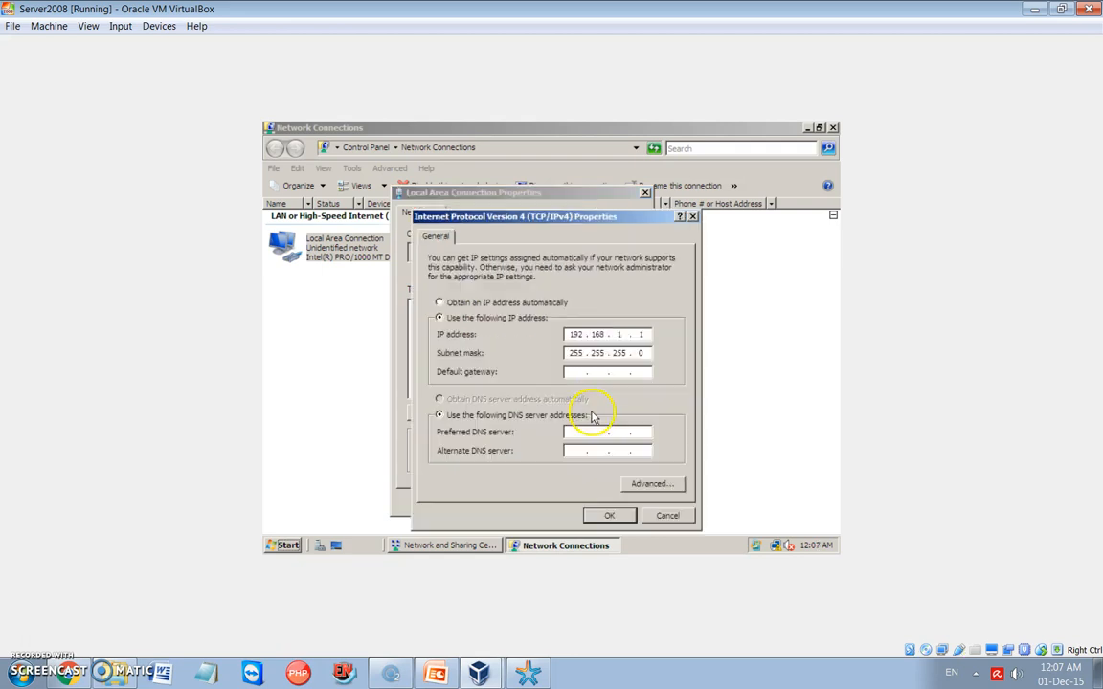
left_click(439, 302)
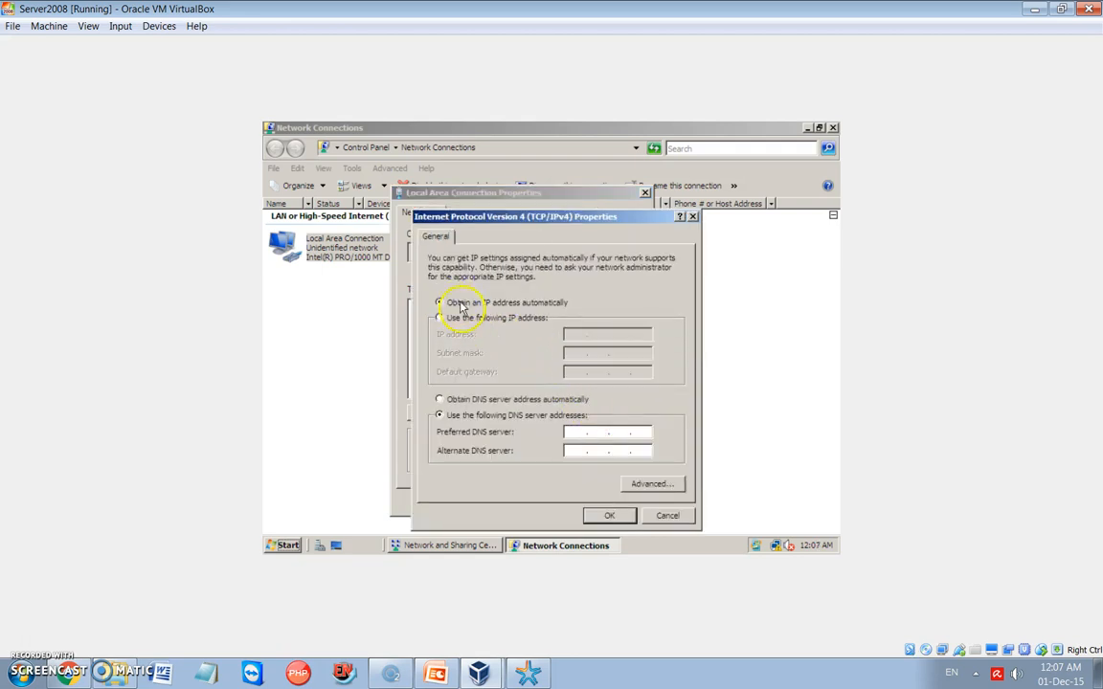
left_click(468, 320)
left_click(462, 304)
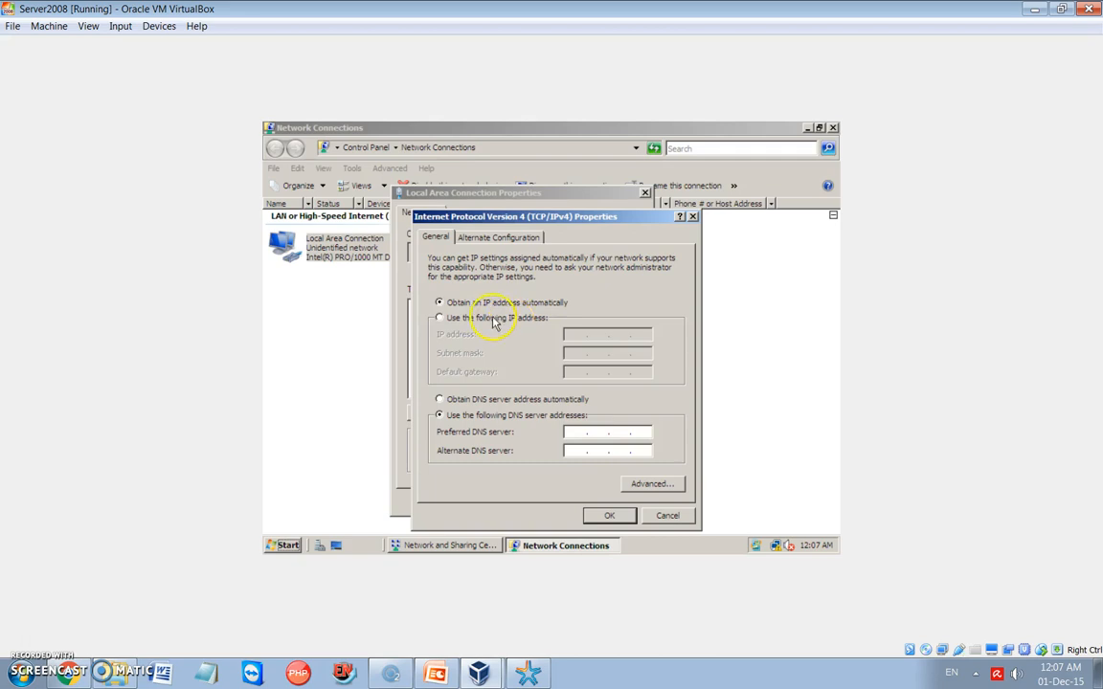
- Assign the static IP address 192.168.1.1 with subnet mask 255.255.255.0, leaving the default gateway and DNS servers empty
left_click(495, 322)
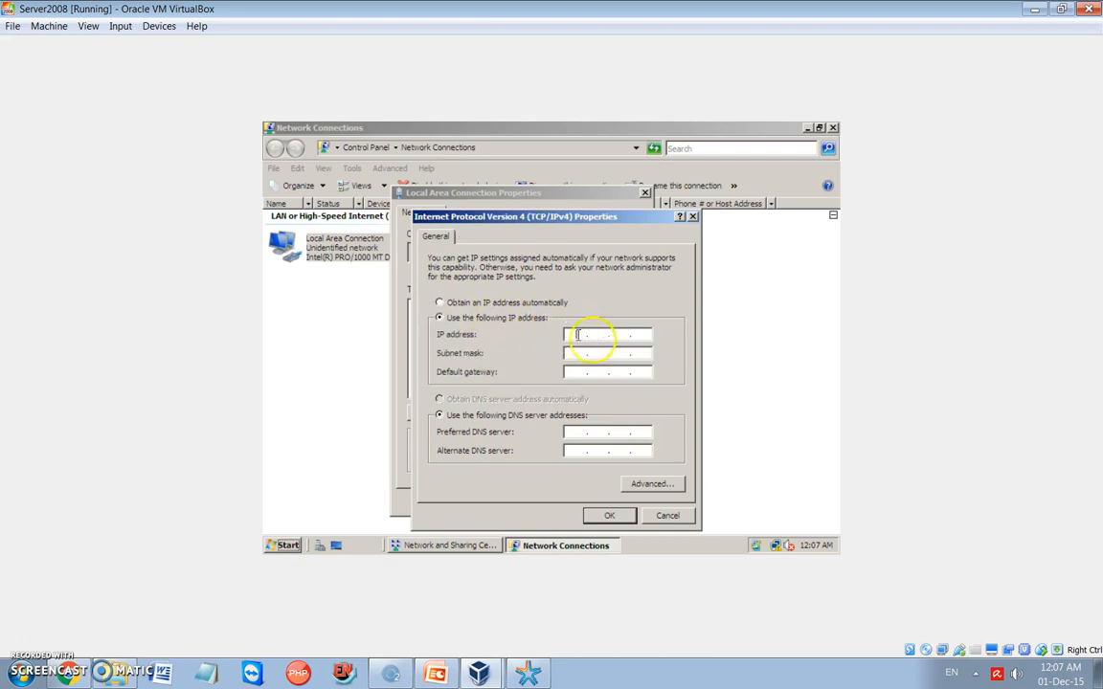
left_click(633, 336)
type("192.168.1.1")
key("Tab")
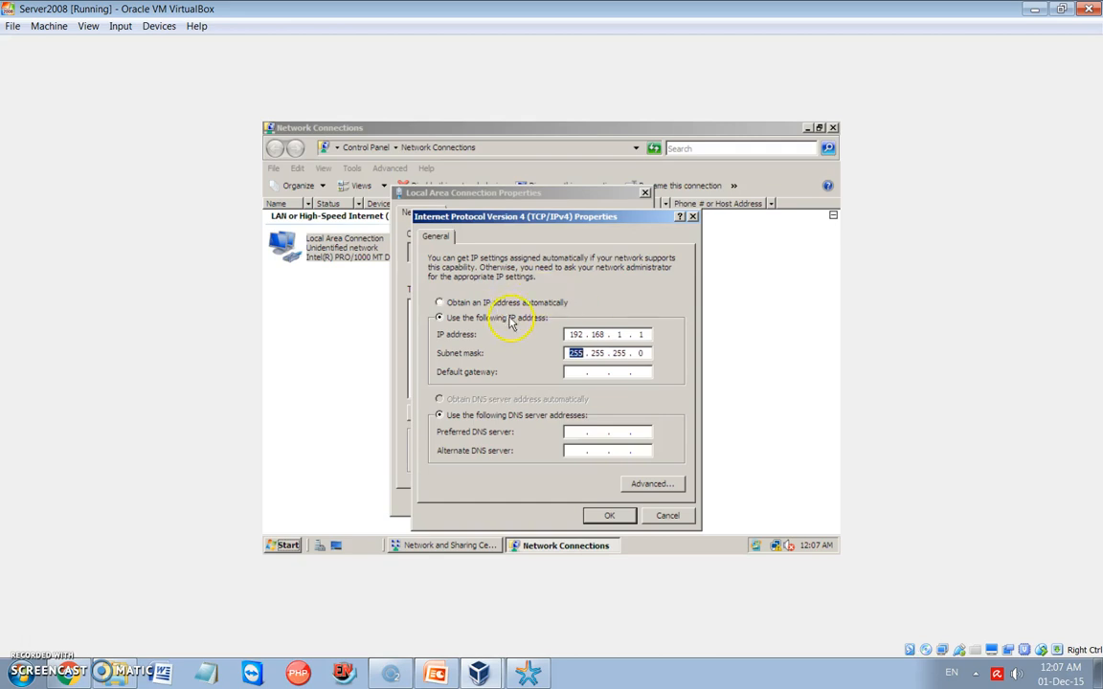
left_click(574, 354)
left_click(594, 372)
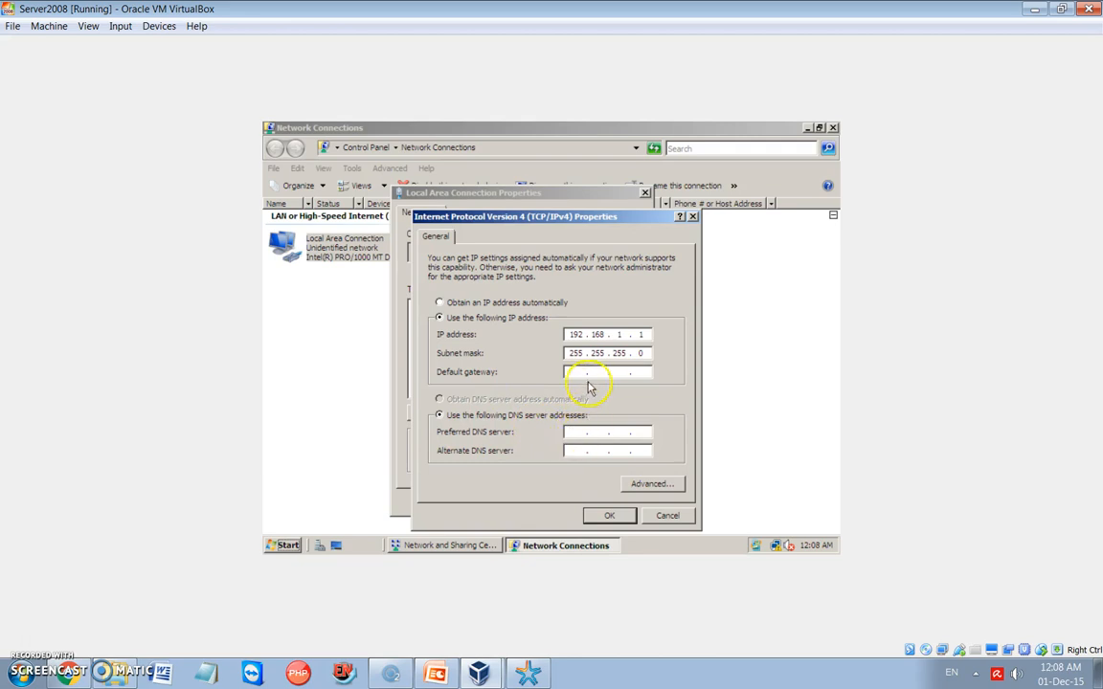
left_click(572, 431)
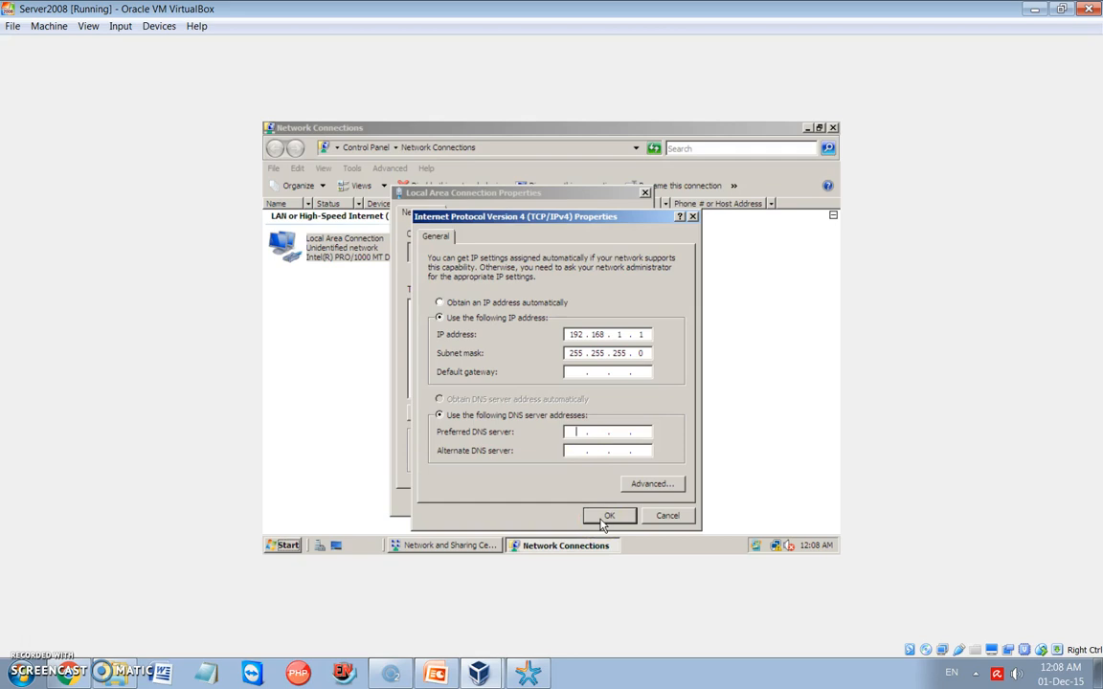
- Examine how the octets of the IP address correspond to those of the subnet mask
double_click(575, 335)
double_click(599, 335)
double_click(575, 336)
double_click(599, 335)
key("Tab")
double_click(600, 354)
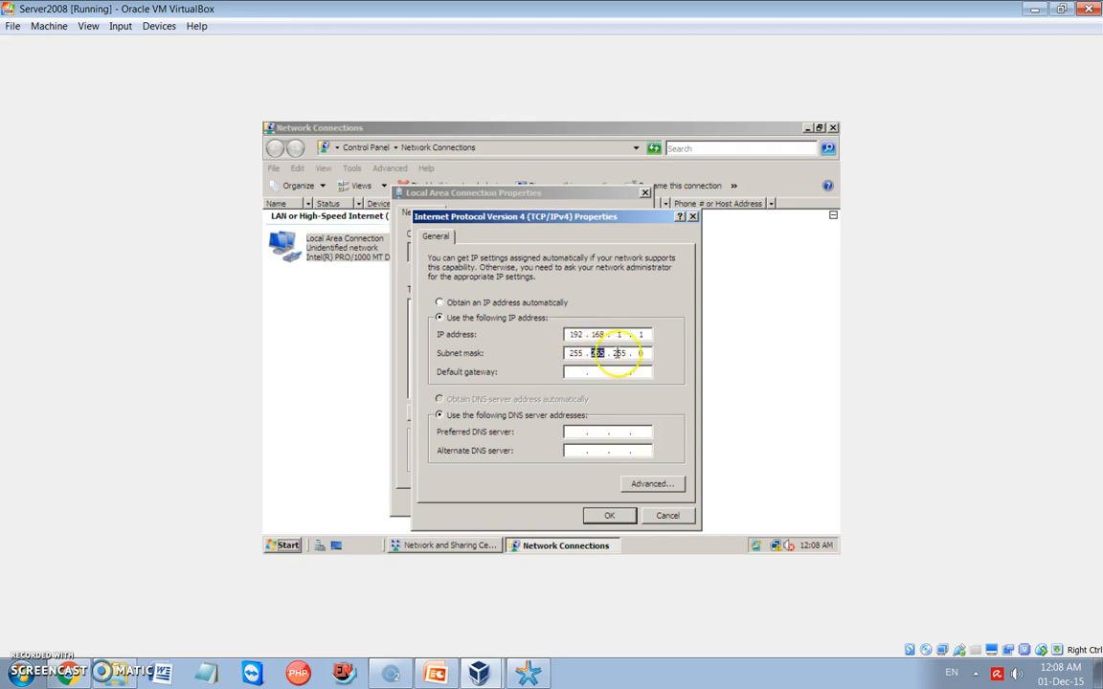
double_click(621, 354)
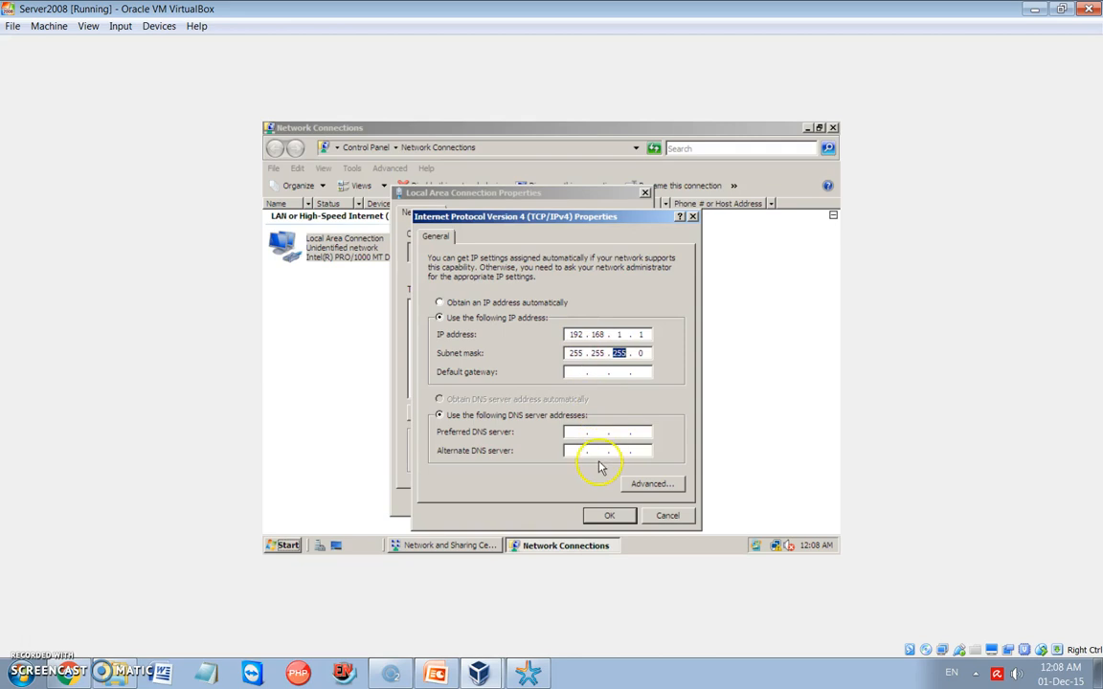
- Apply the IPv4 settings to the Local Area Connection and close the network windows
left_click(606, 517)
left_click(565, 502)
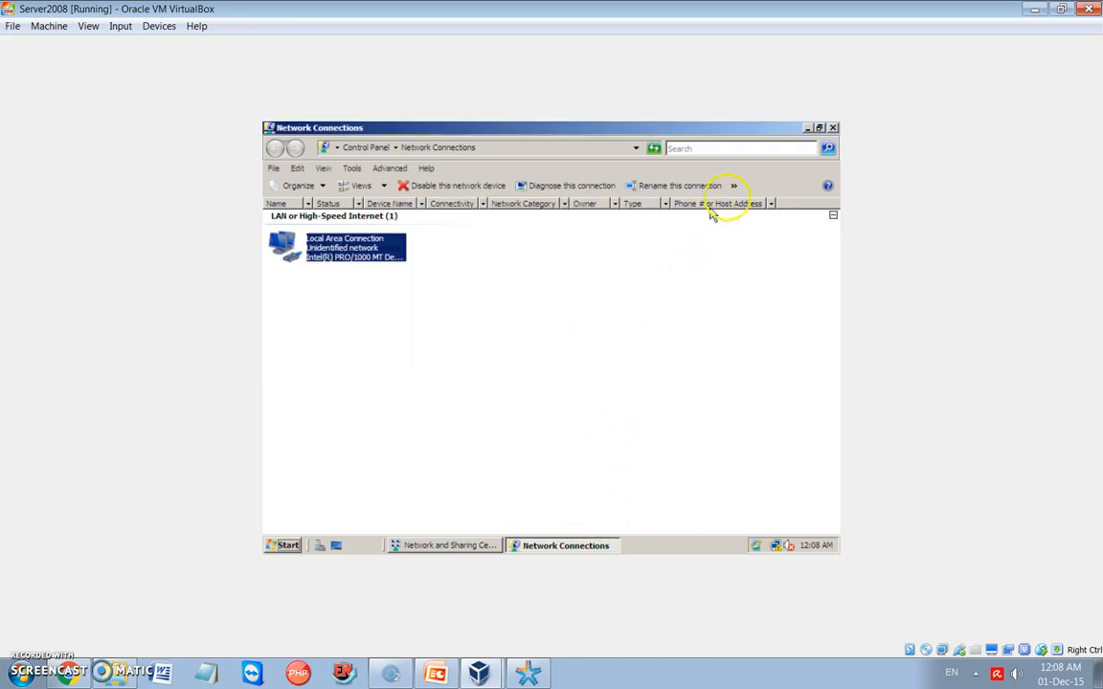
left_click(833, 129)
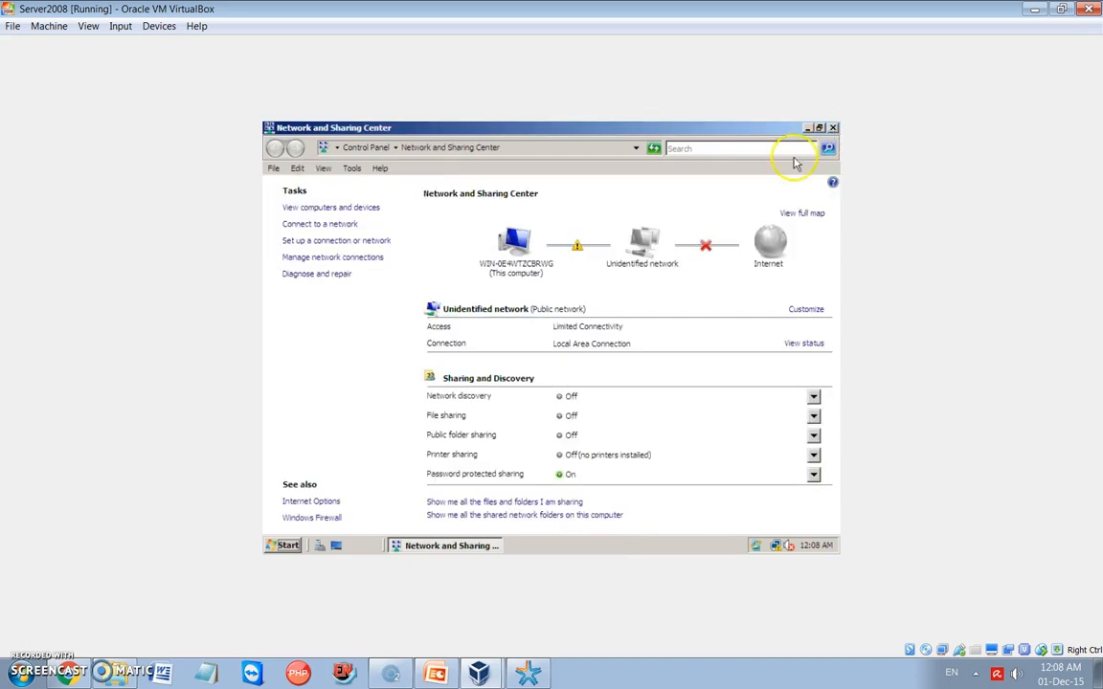
left_click(833, 129)
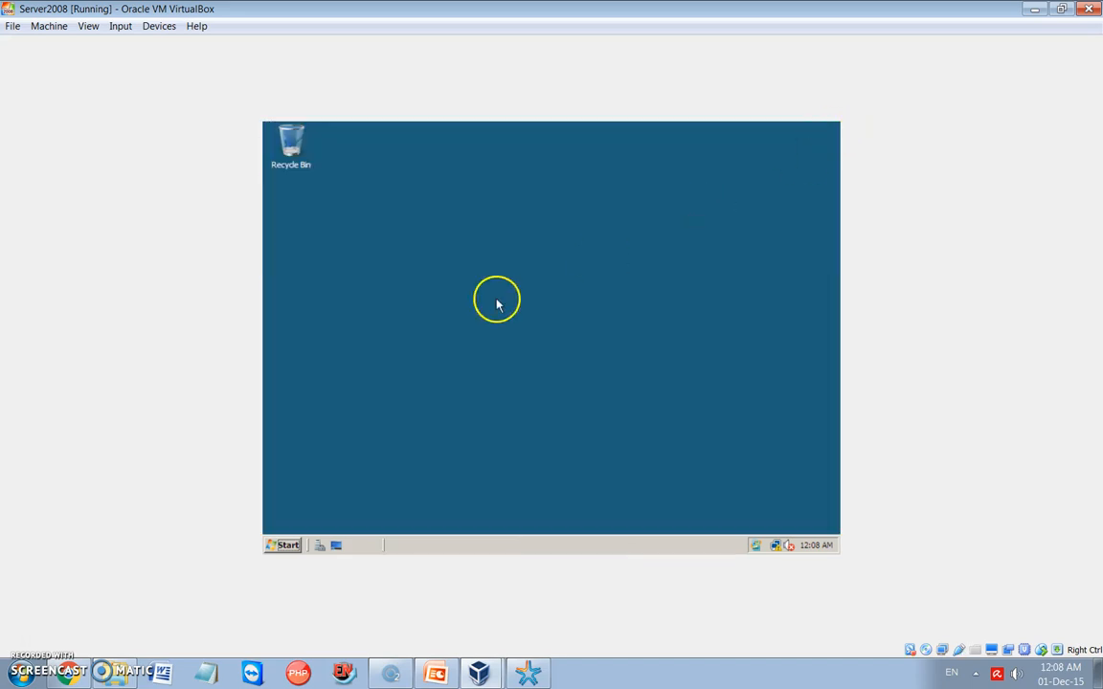
- Check the IP configuration by running ipconfig in Command Prompt, and close it with exit
left_click(287, 546)
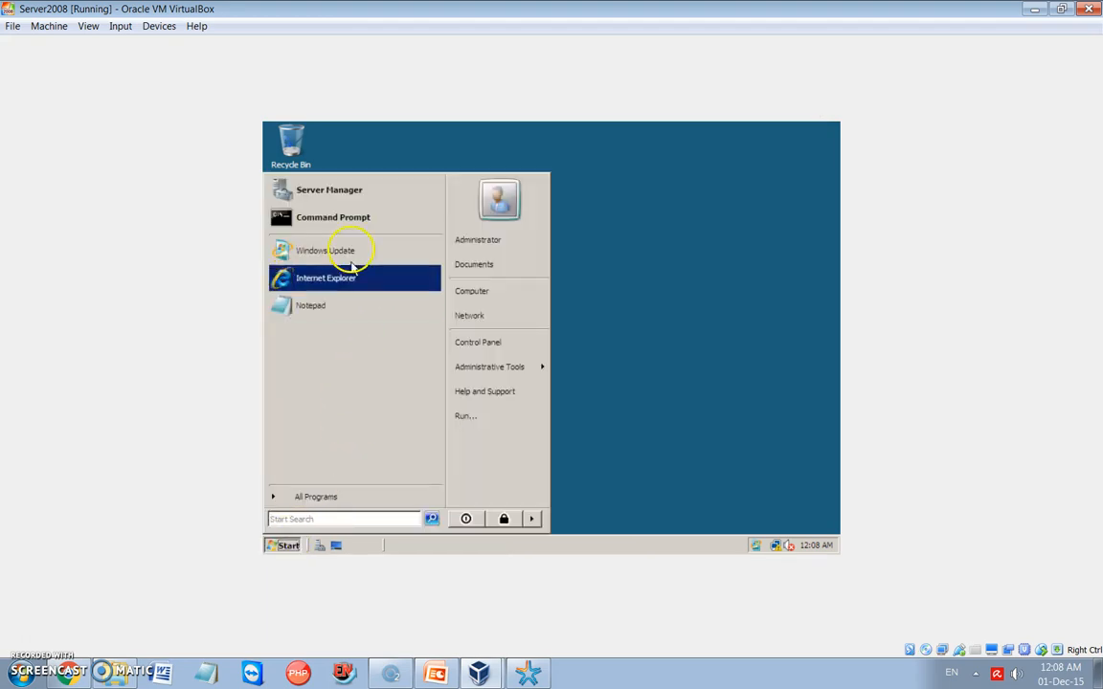
left_click(330, 217)
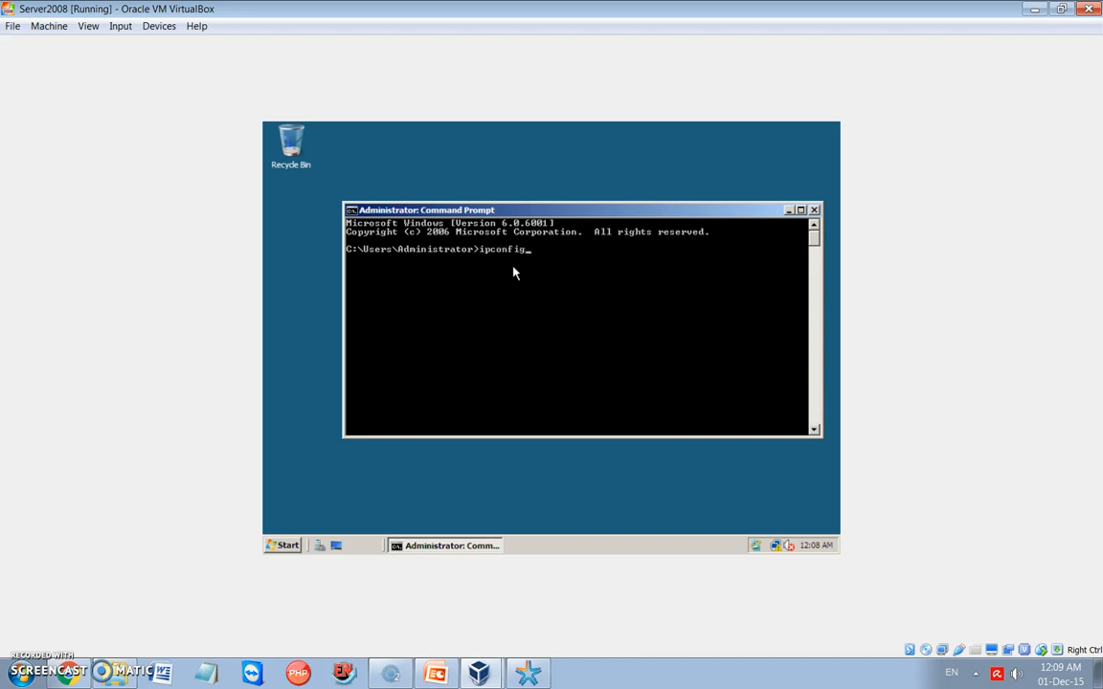
key("Return")
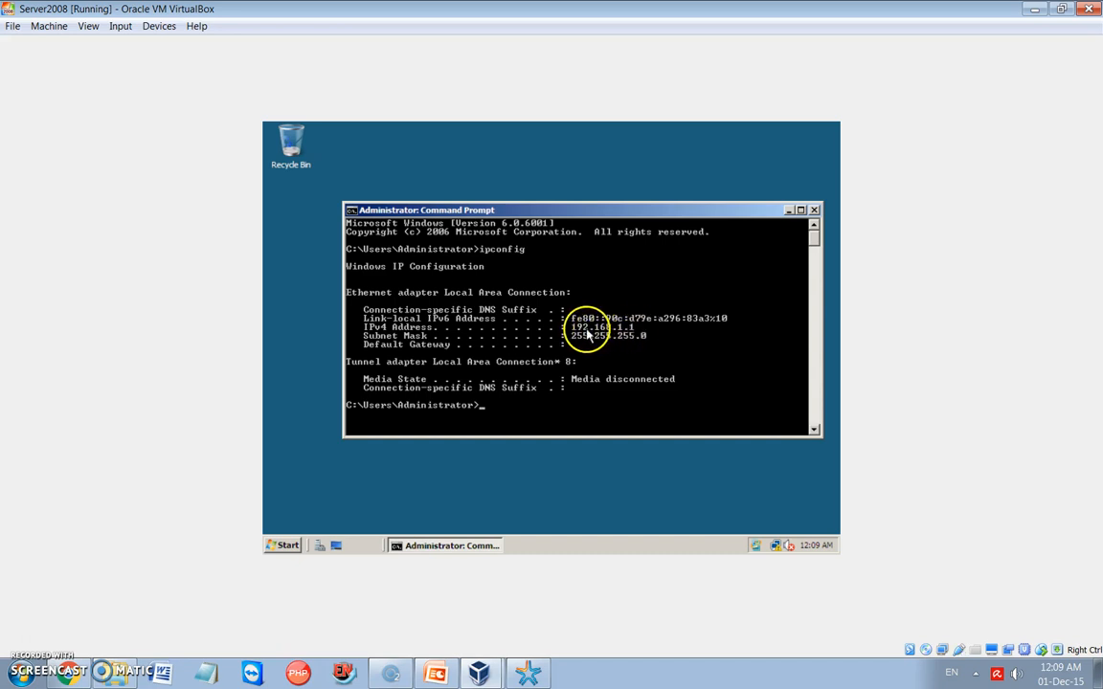
type("exit")
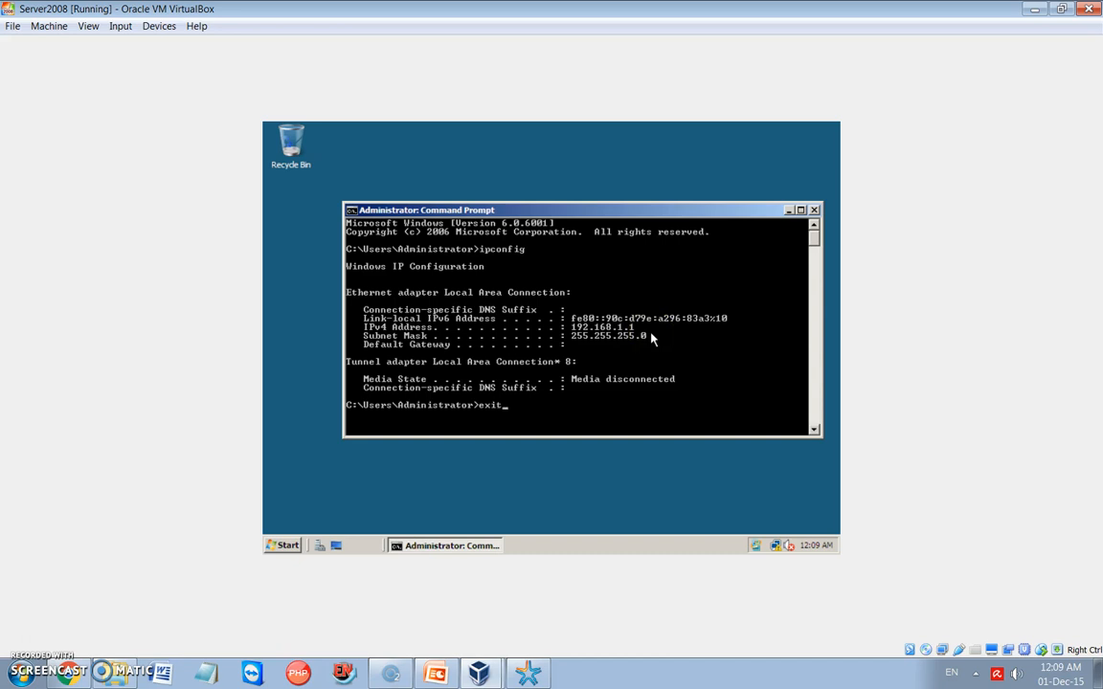
key("Return")
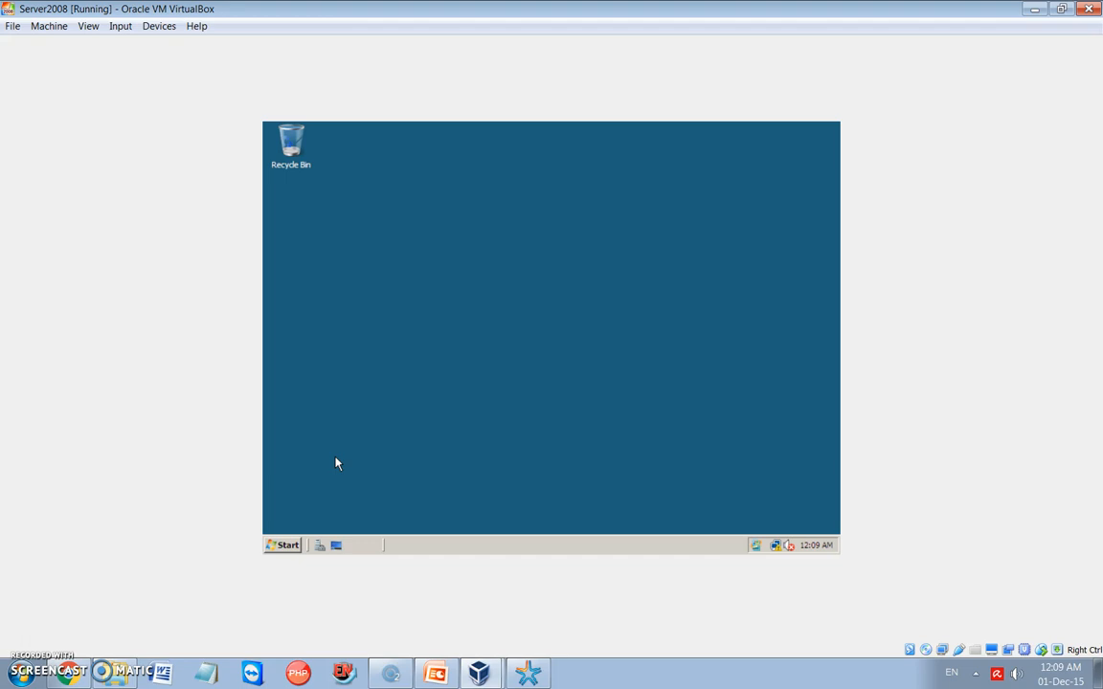
- Start the Add Roles Wizard from Server Manager and select the DNS Server role
left_click(322, 548)
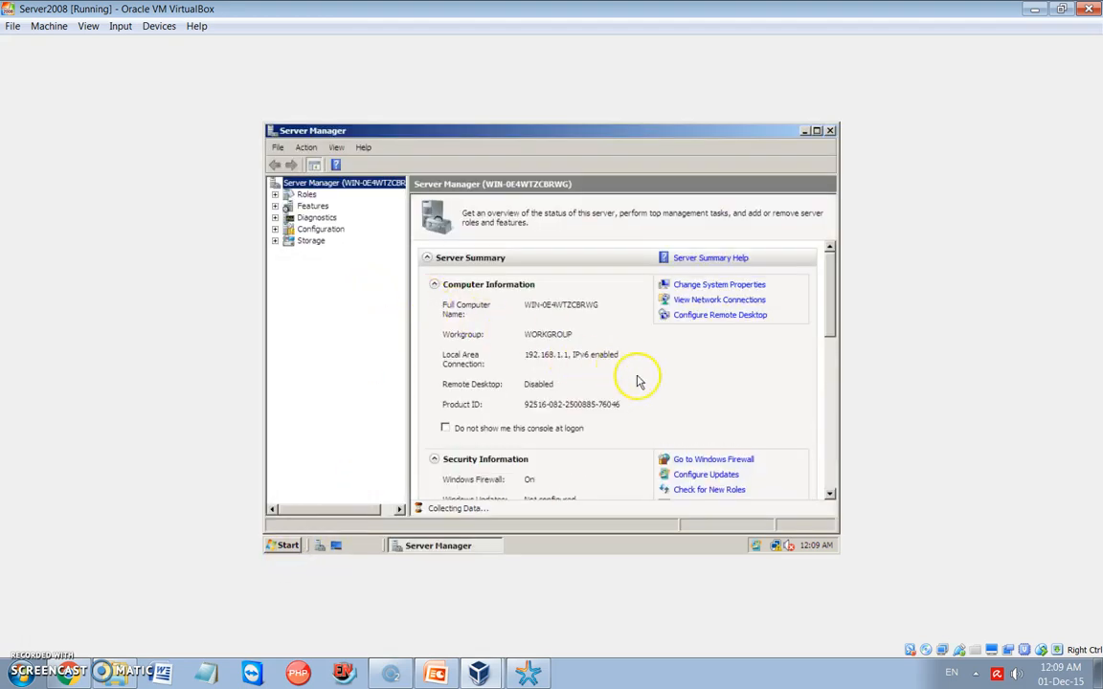
left_click(305, 195)
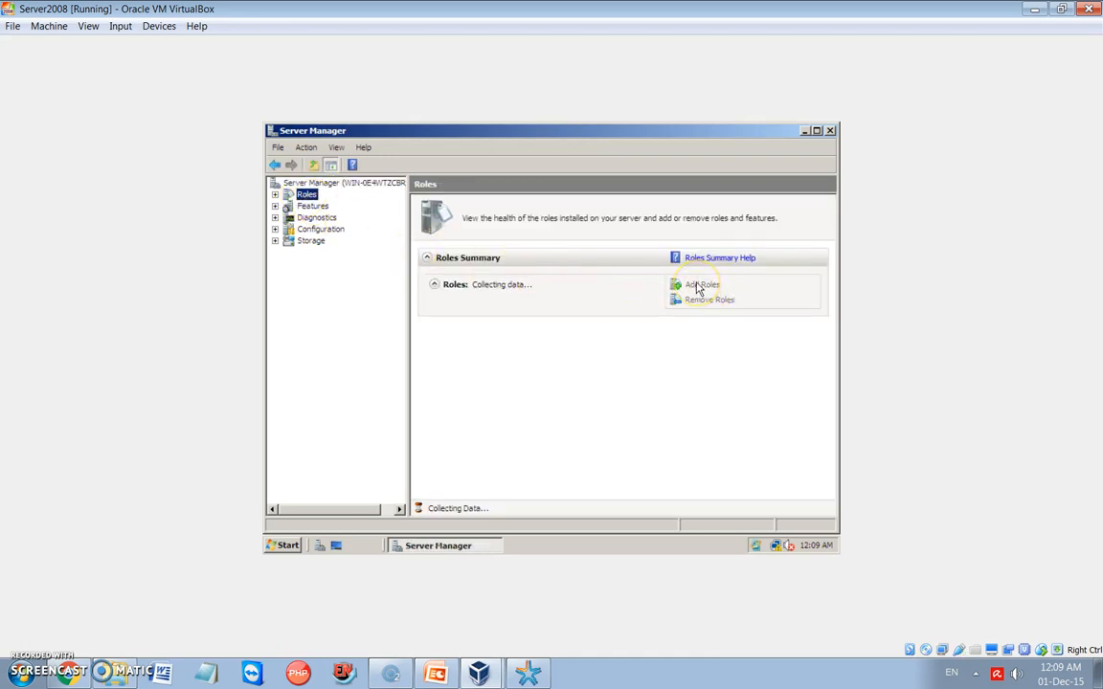
left_click(698, 286)
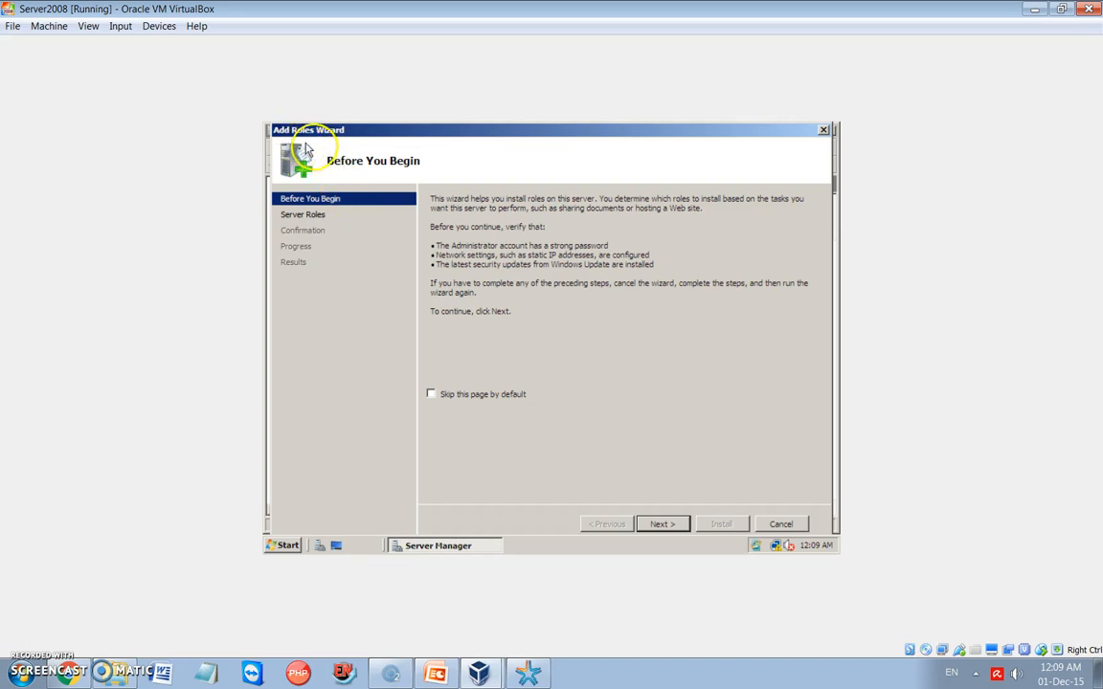
left_click(662, 525)
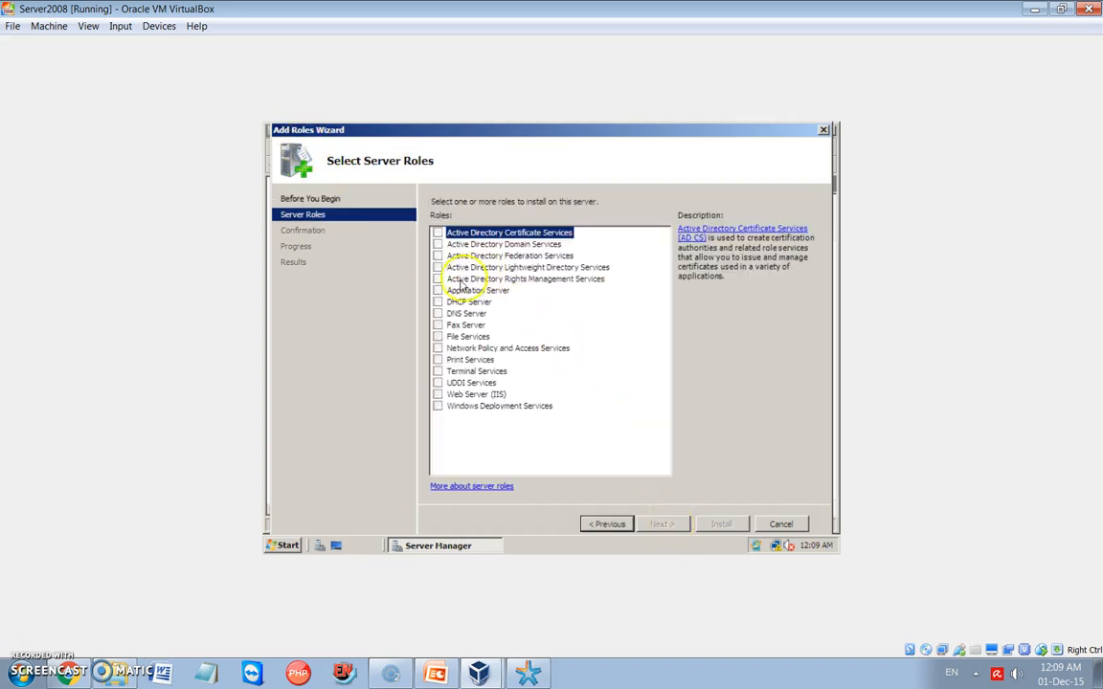
left_click(443, 314)
left_click(439, 314)
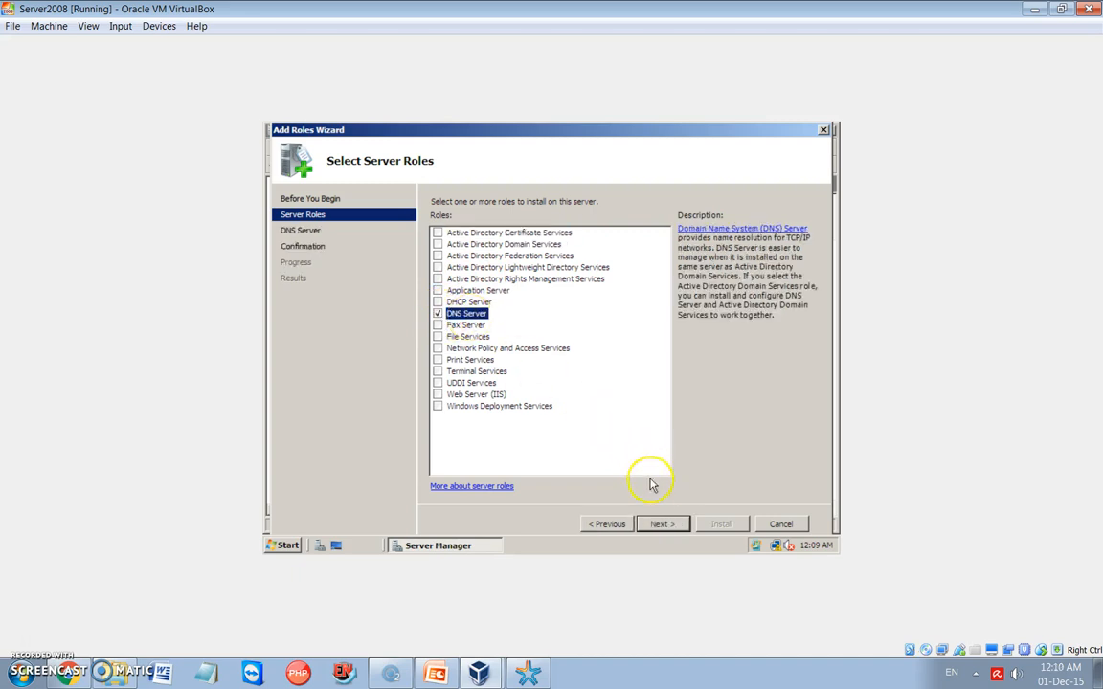
- Install the selected DNS Server role, then close the wizard and Server Manager
left_click(662, 525)
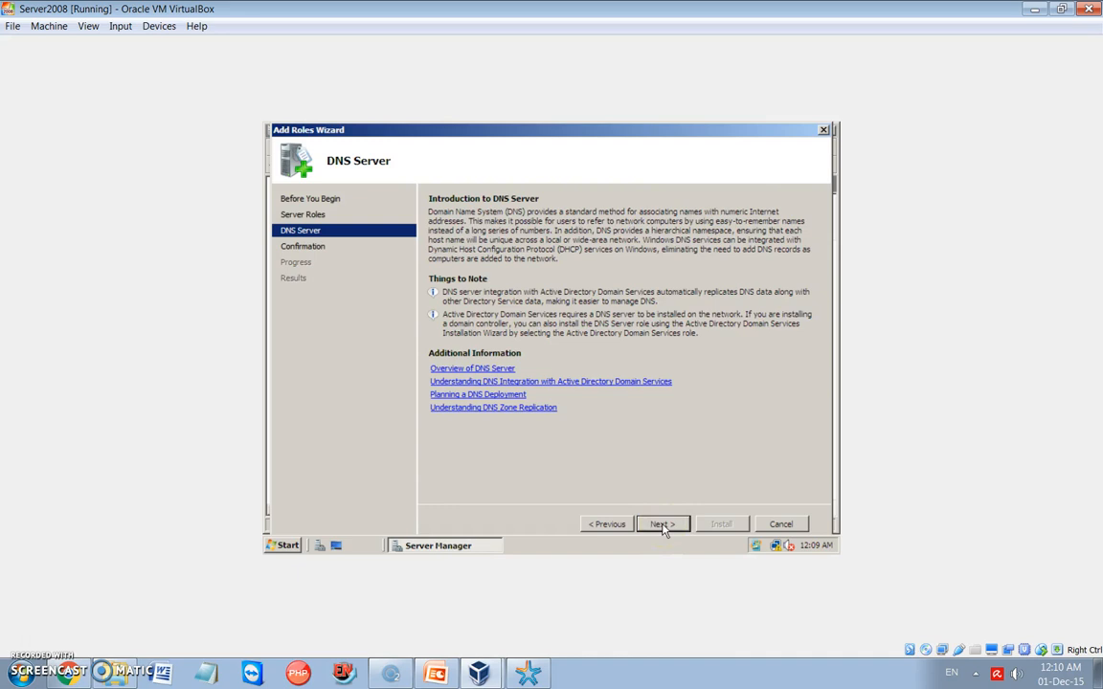
left_click(662, 526)
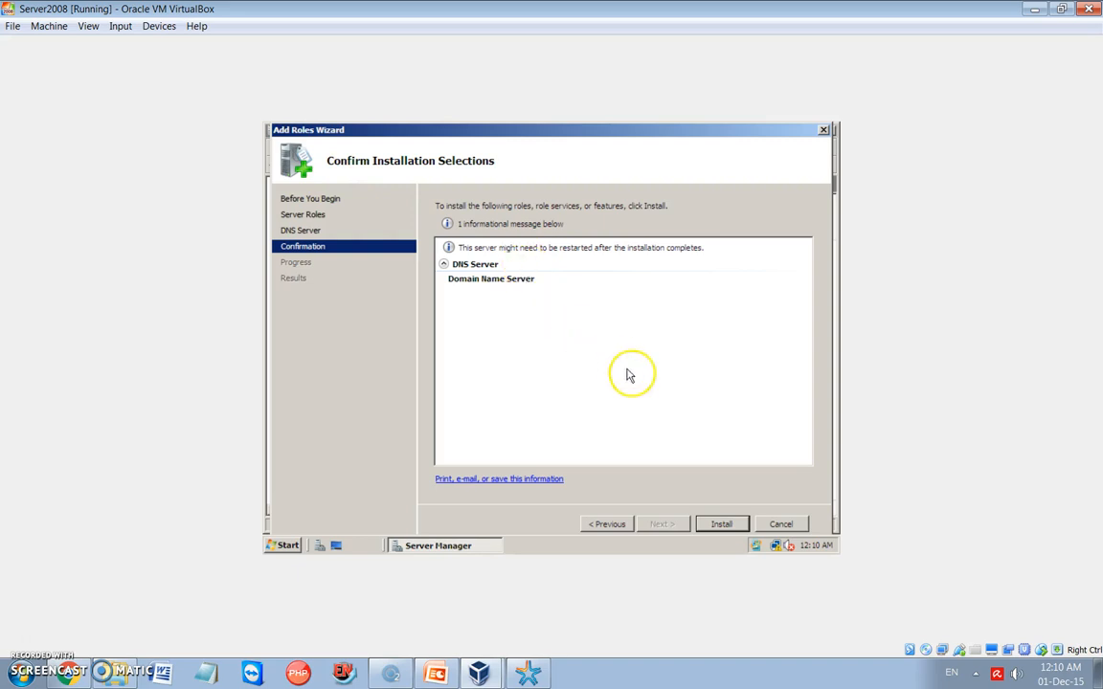
left_click(720, 523)
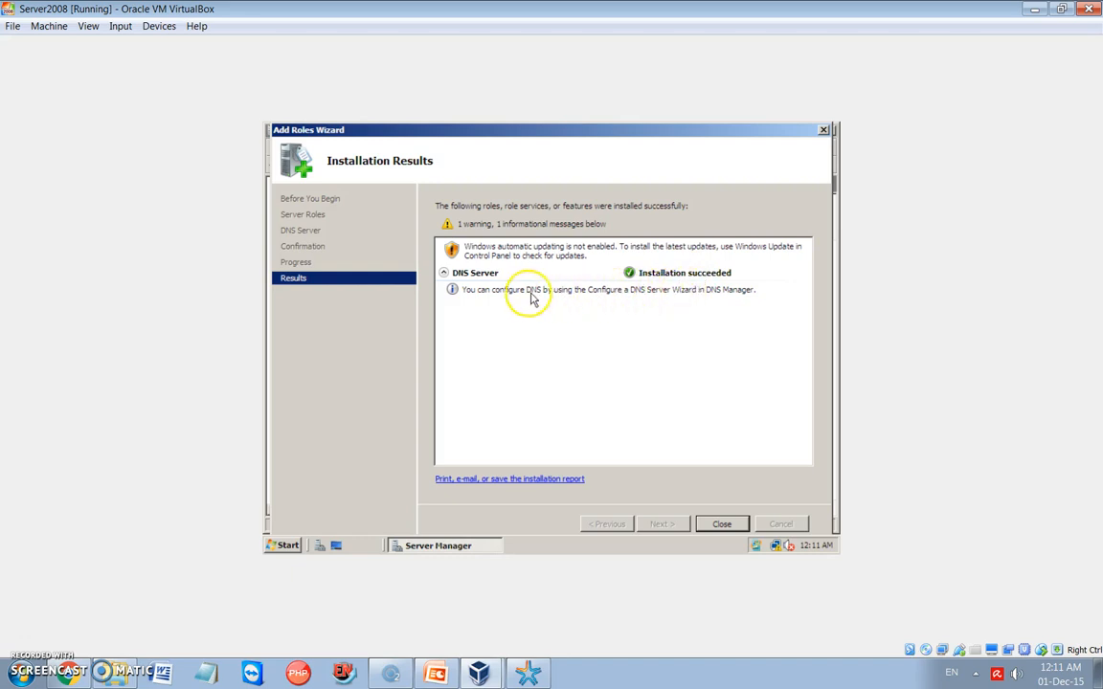
left_click(726, 528)
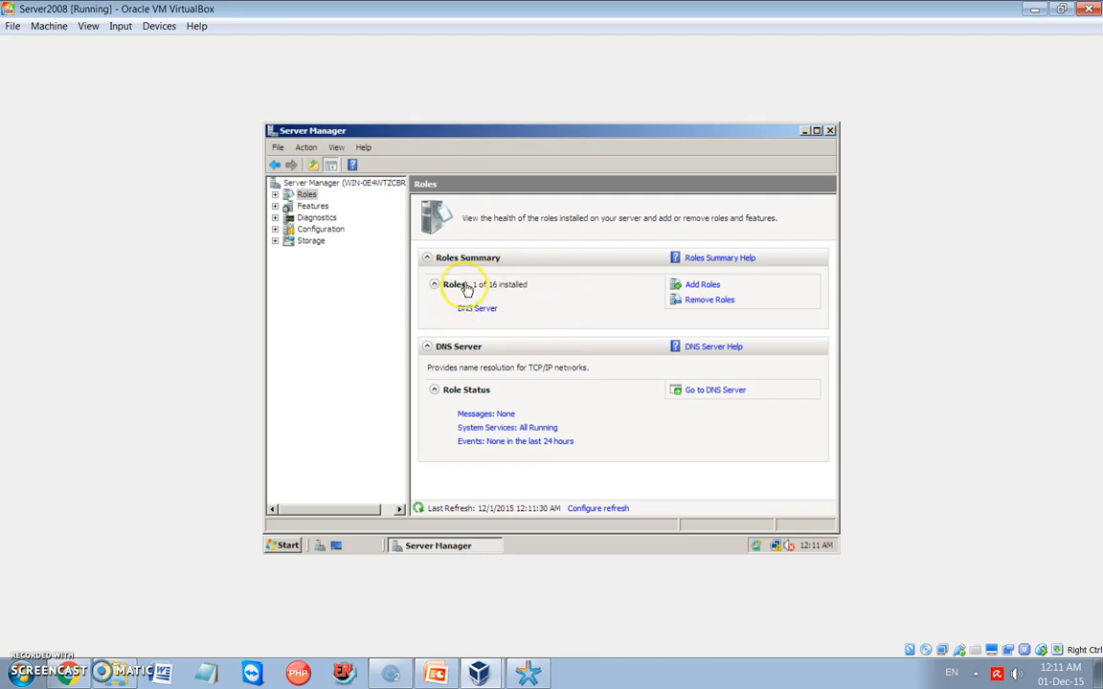
left_click(830, 131)
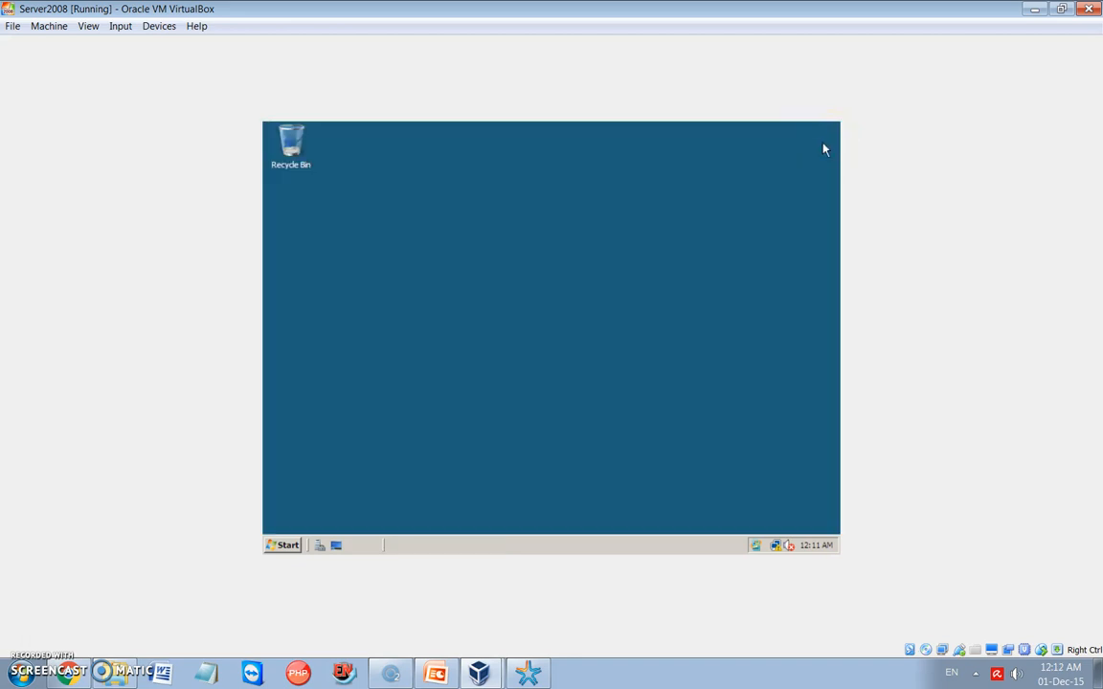